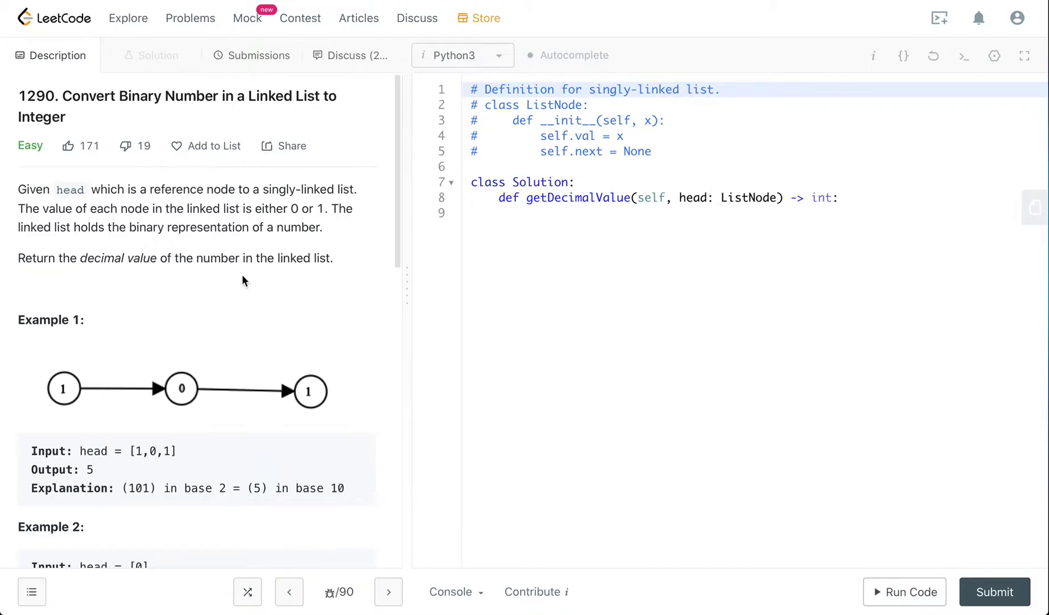
scroll(158, 374, "down", 2)
scroll(159, 369, "down", 2)
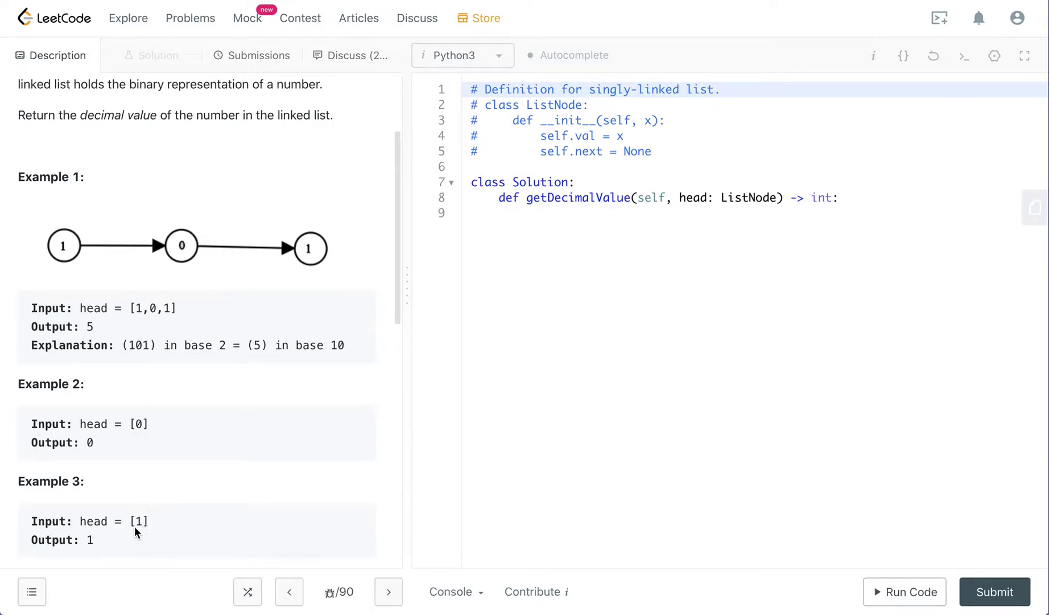
scroll(166, 468, "down", 2)
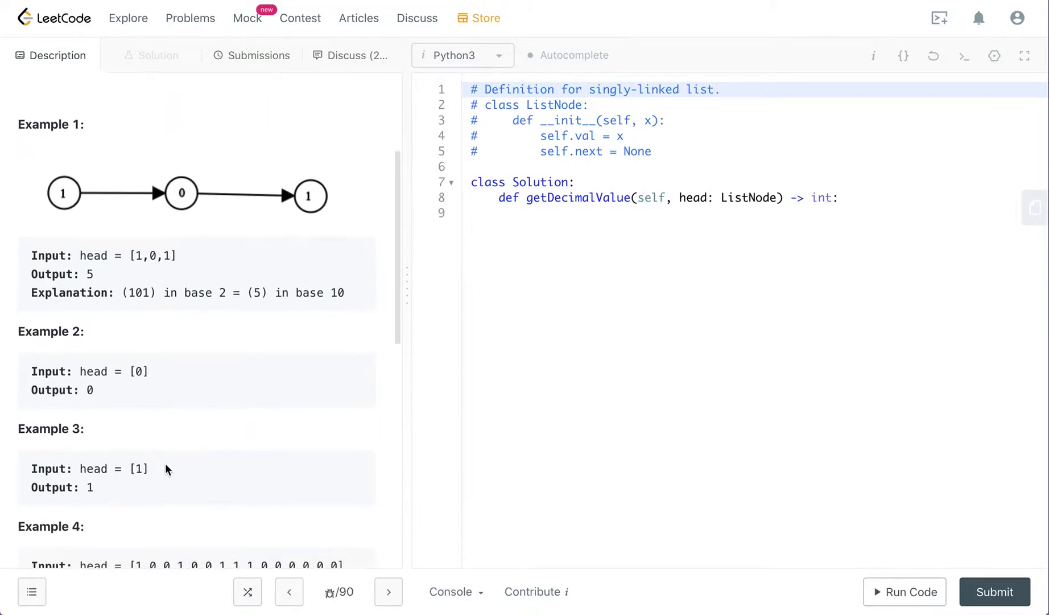
scroll(165, 464, "down", 2)
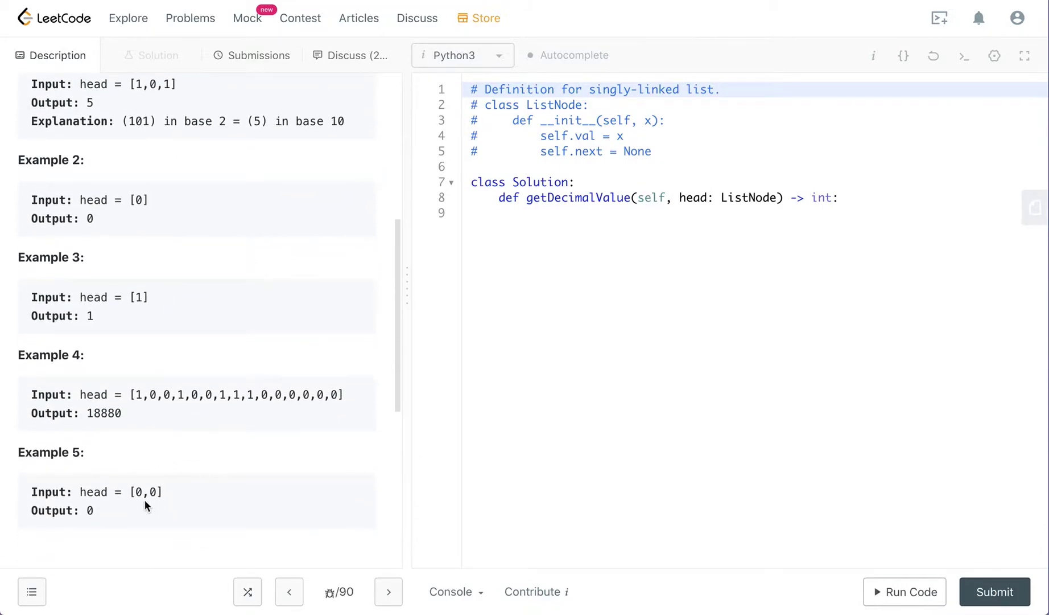
scroll(145, 505, "down", 3)
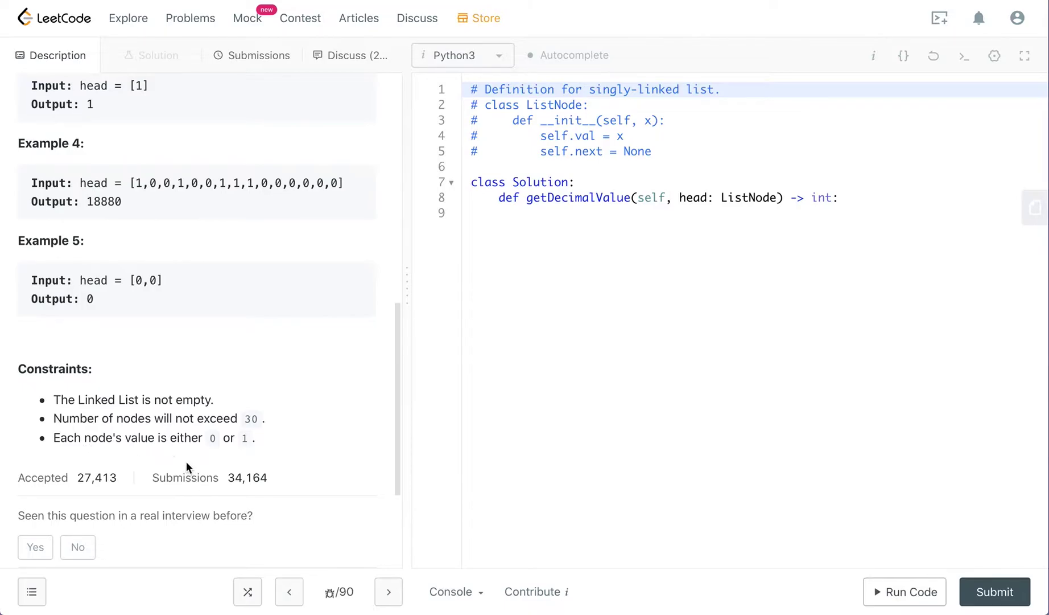
scroll(186, 462, "up", 8)
scroll(186, 462, "up", 1)
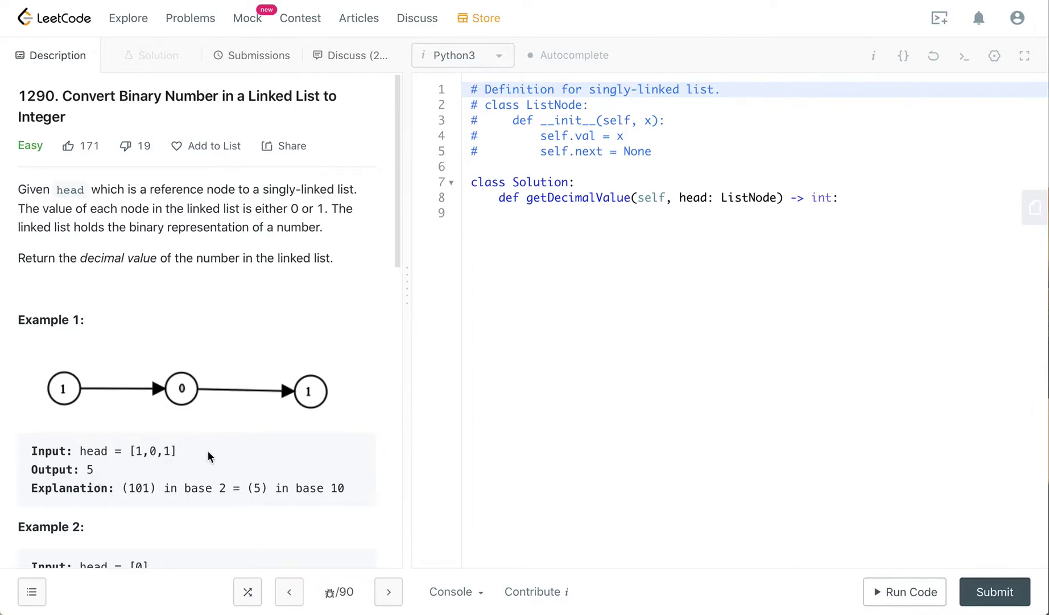
Add the indented note #int("101",2) in the method body and start a new line below it.
left_click(559, 218)
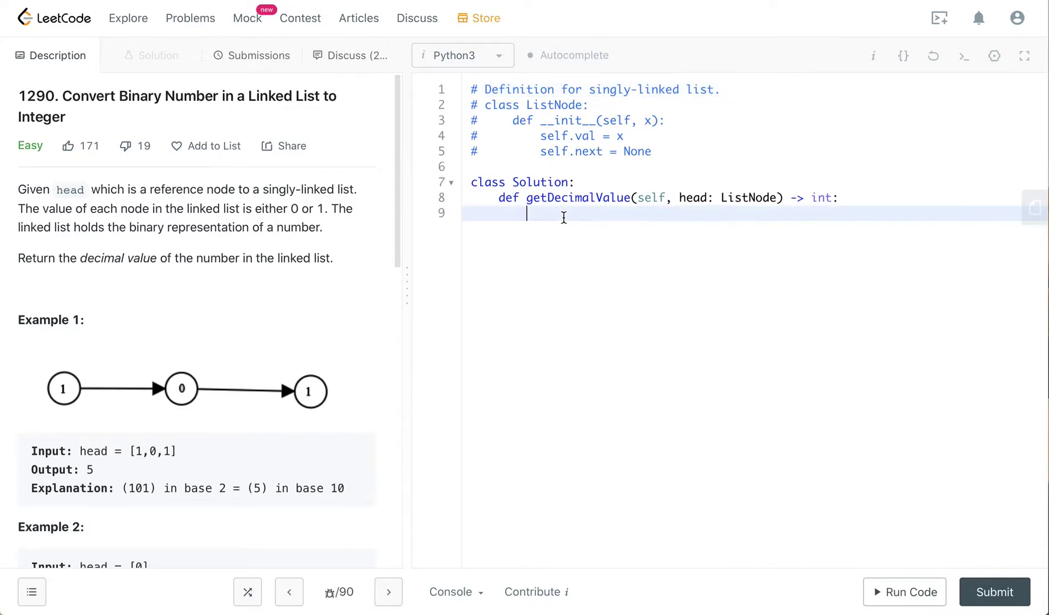
type("#")
left_click(469, 212)
key("Tab")
key("Tab")
key("Right")
type("int")
type("(")
type("\"1")
type("01\"")
type(",2")
left_click_drag(635, 216, 534, 218)
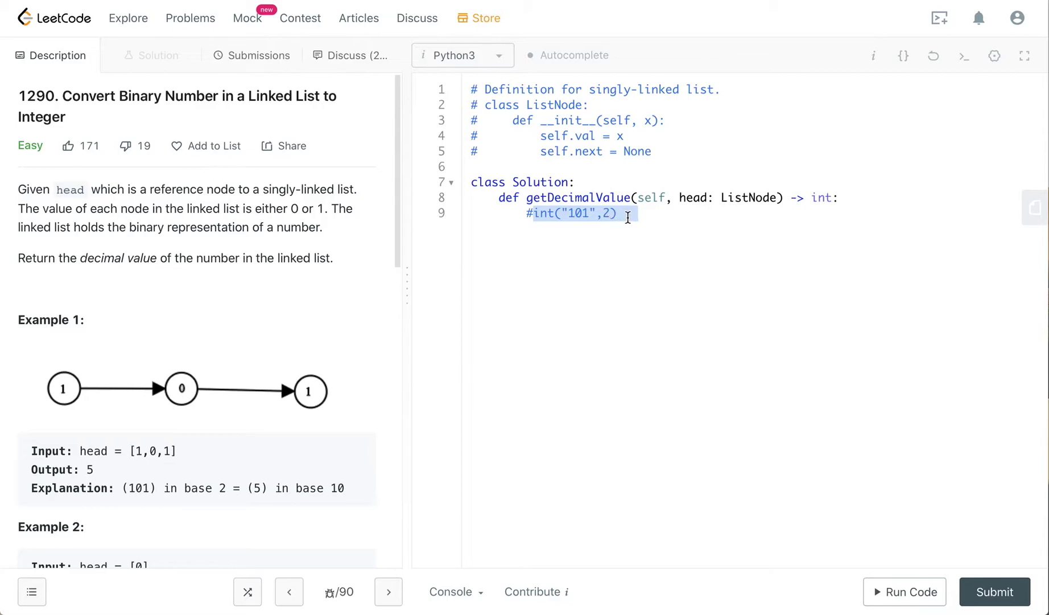
left_click(654, 216)
key("Return")
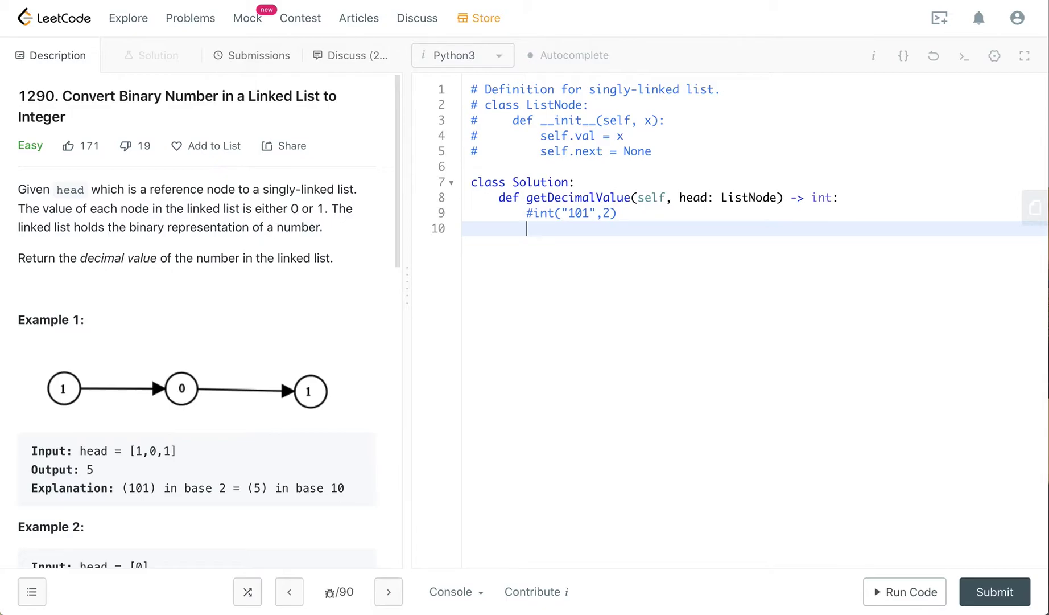
type("res ")
type("= ")
type("\"")
Write res = "", a while head: loop appending str(head.val) to res, and begin the next line.
key("Return")
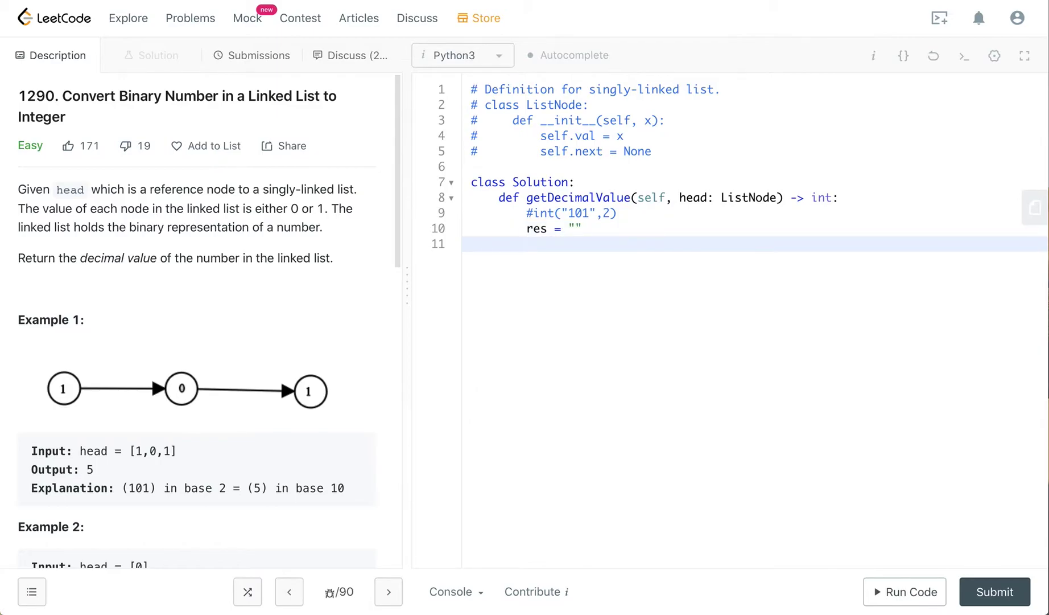
type("while h")
type("ead:")
key("Return")
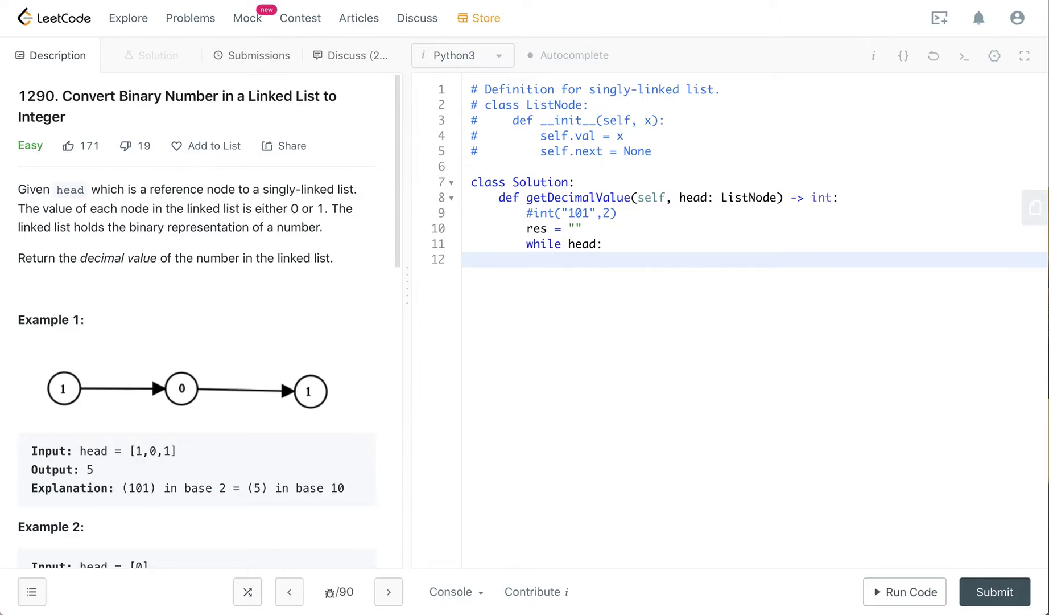
type("res ")
type("+= ")
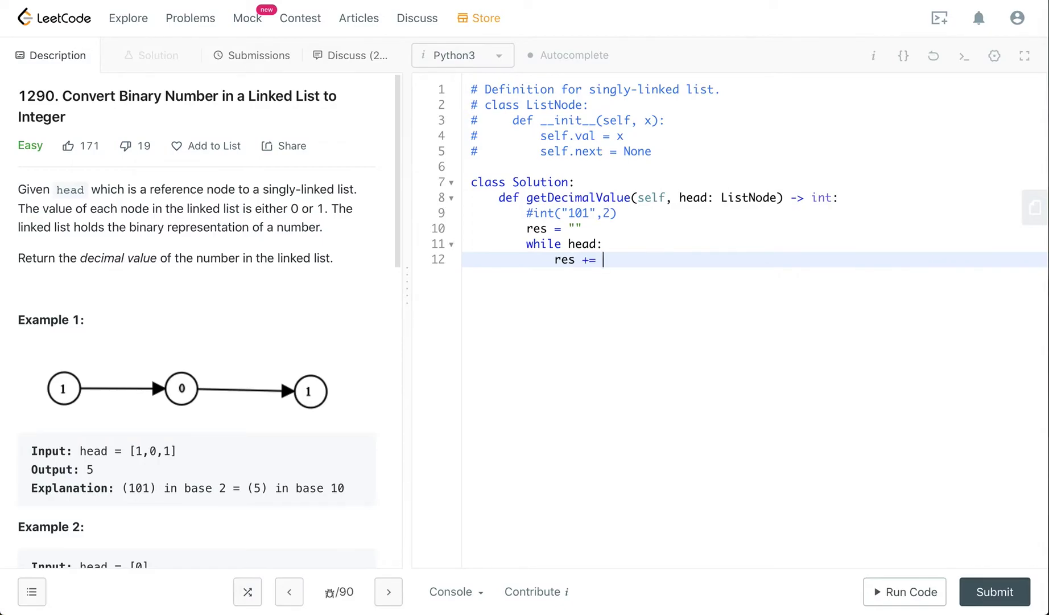
type("str(")
type("head.va")
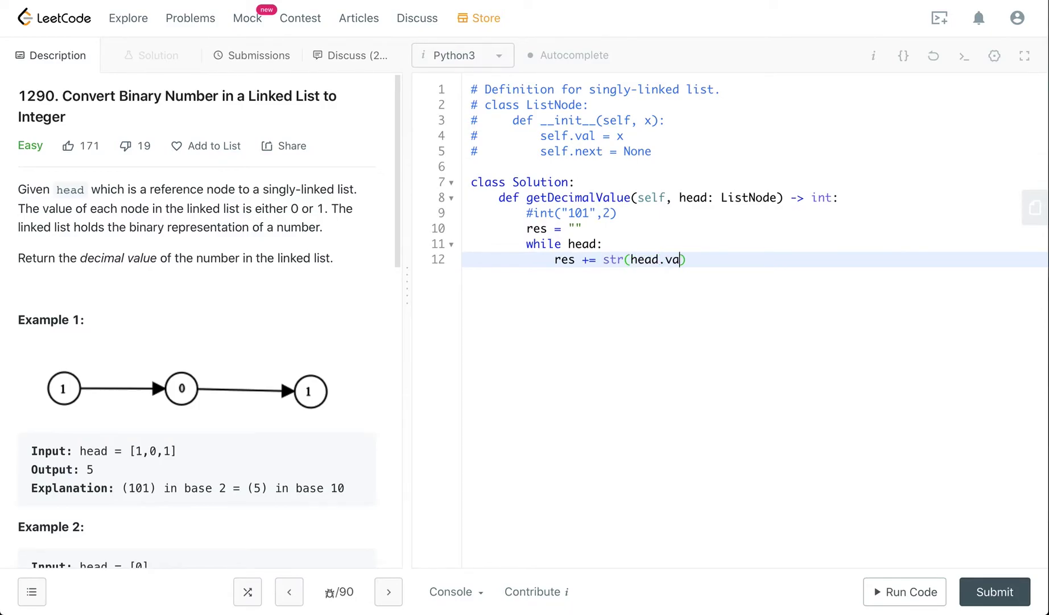
type("l")
left_click_drag(630, 260, 685, 259)
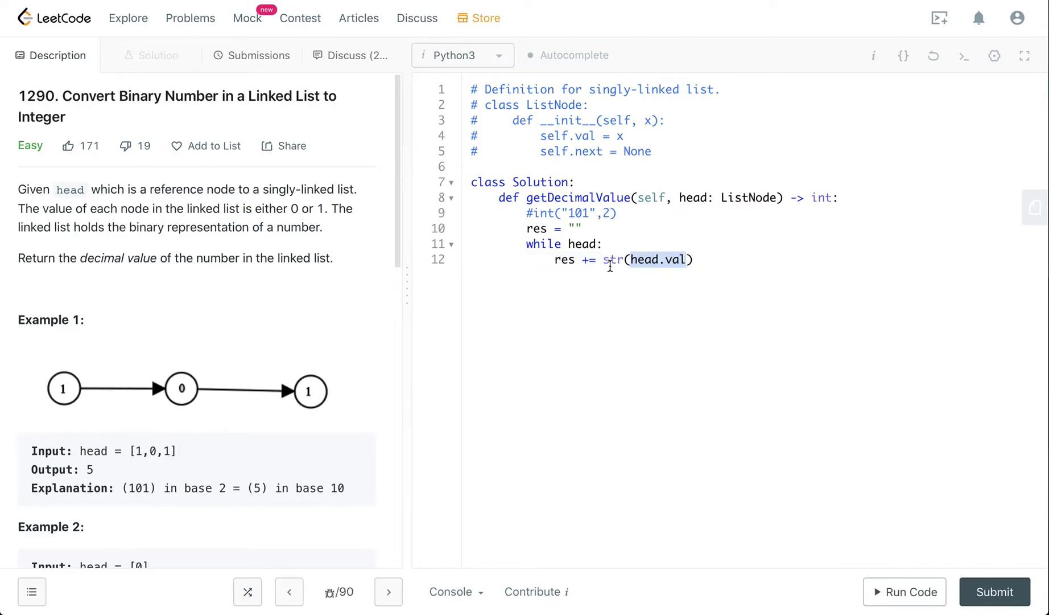
left_click(721, 261)
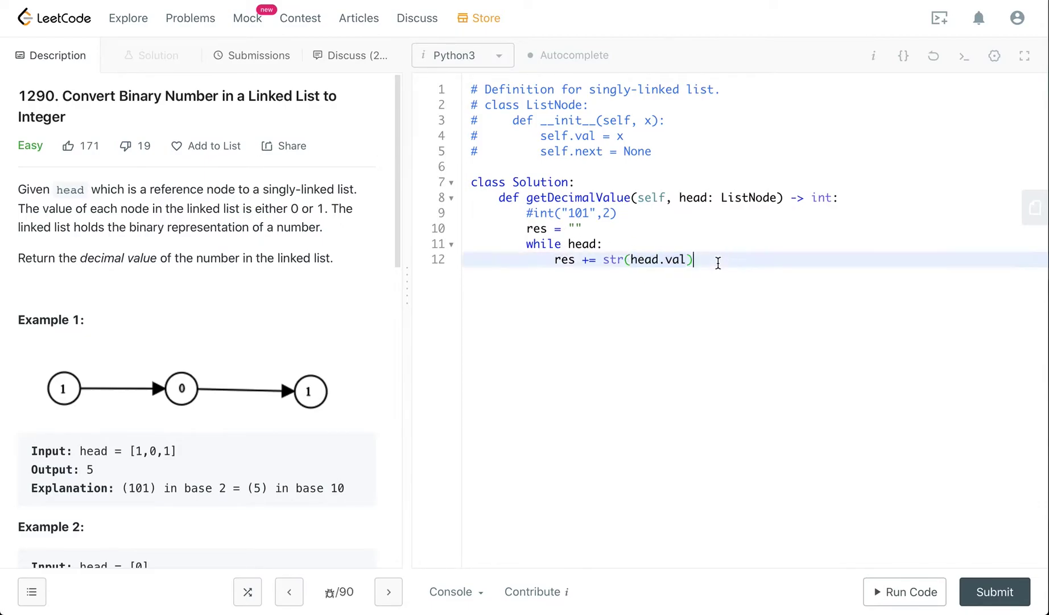
key("Return")
type("head")
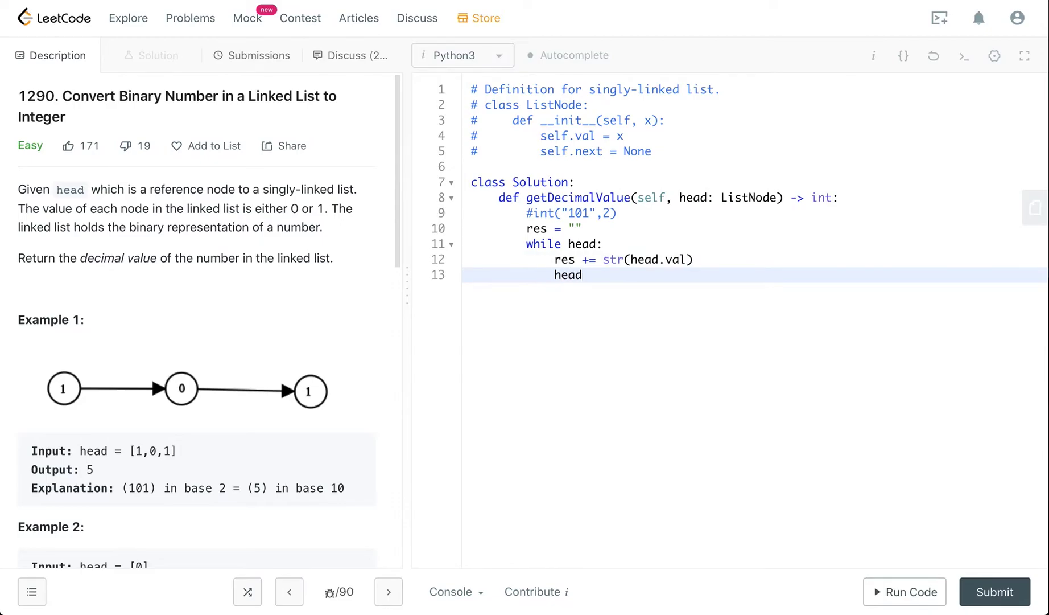